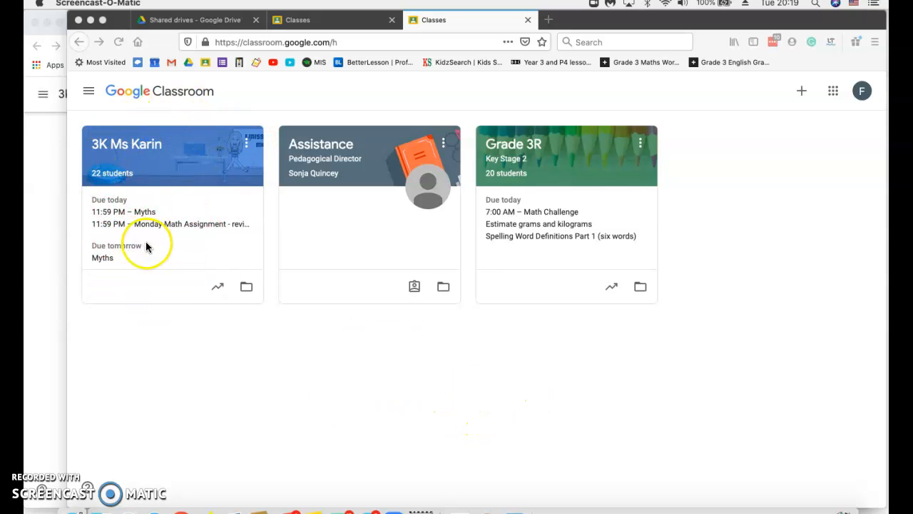
# Open the Grade 3R class's classwork and start reusing an existing post.
pyautogui.click(567, 156)
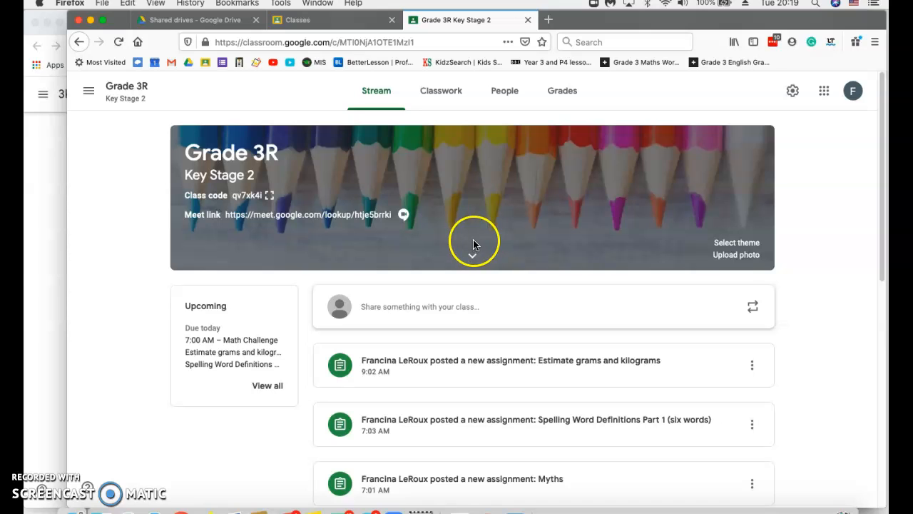
pyautogui.click(448, 95)
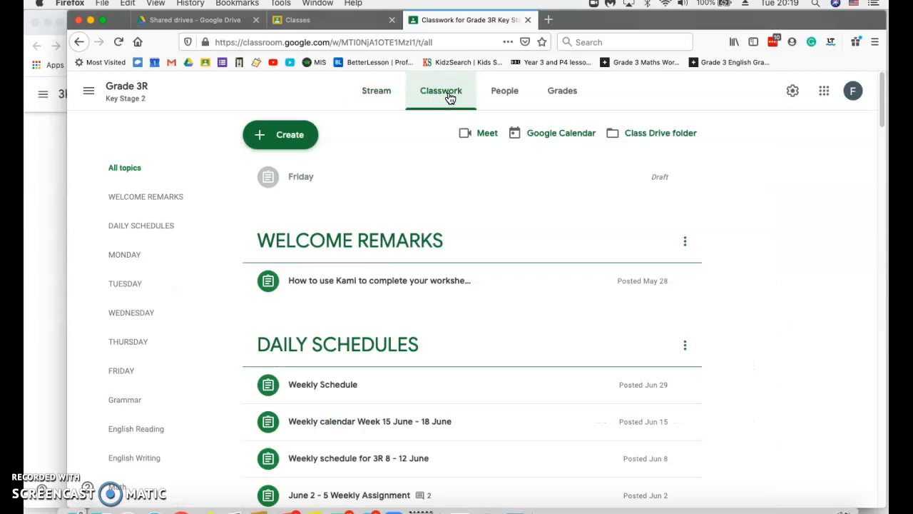
pyautogui.click(291, 138)
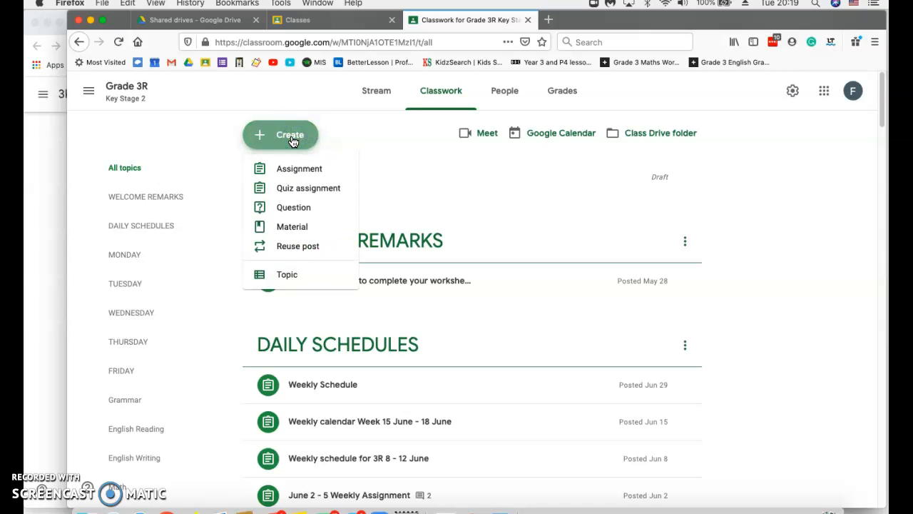
pyautogui.click(295, 251)
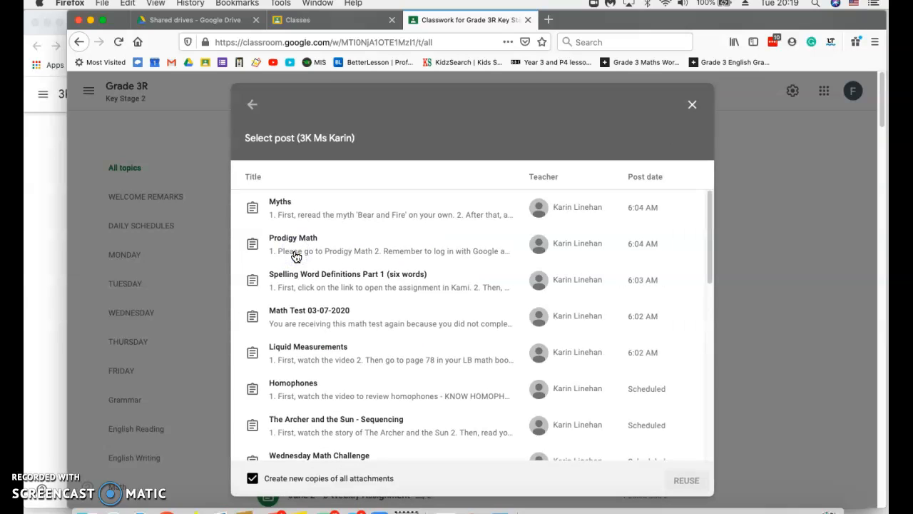
# Reuse the 3K class's post "The Archer and the Sun - Sequencing" with new copies of all attachments.
pyautogui.scroll(-1, 296, 257)
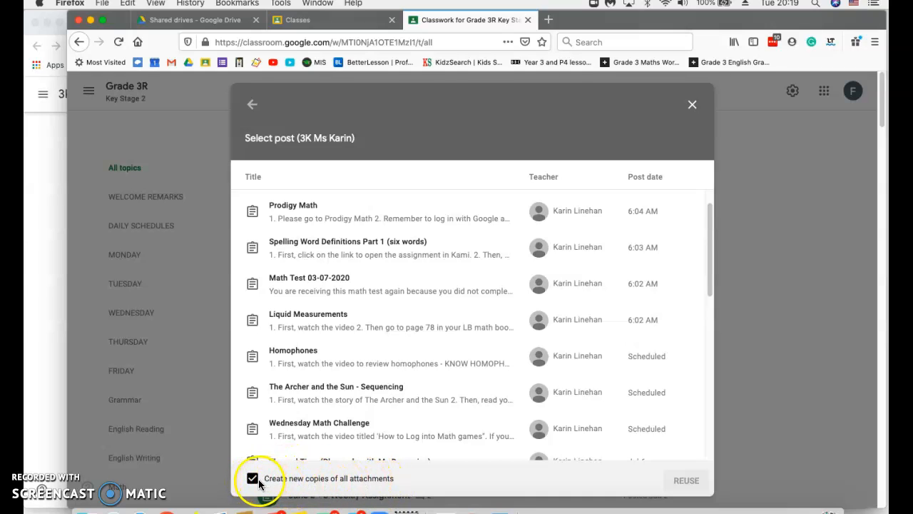
pyautogui.scroll(1, 418, 414)
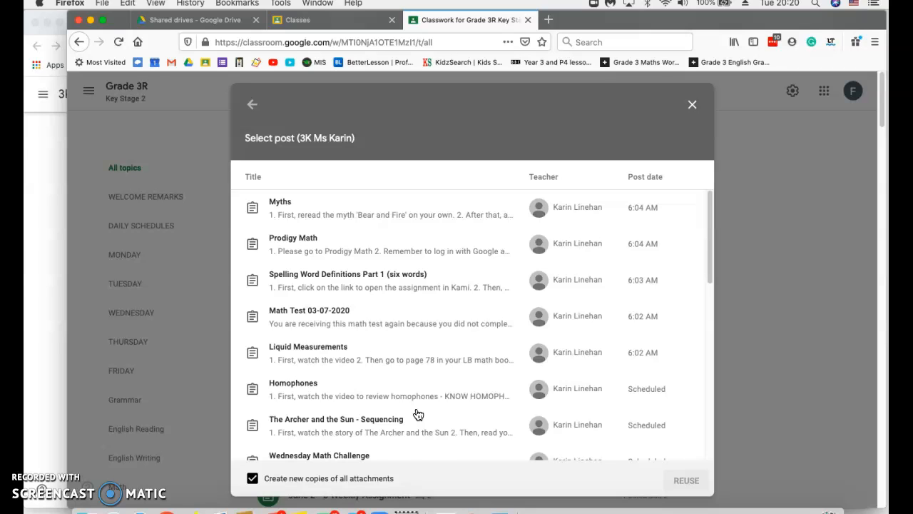
pyautogui.scroll(-1, 418, 414)
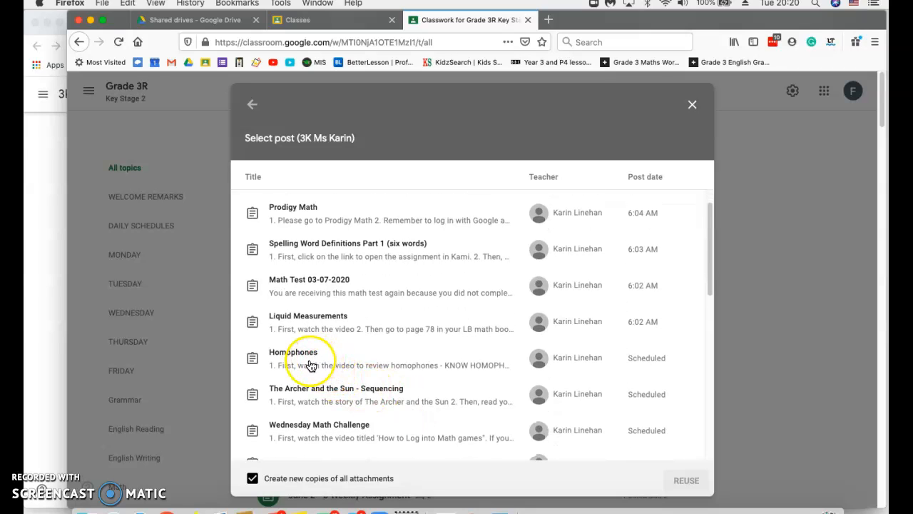
pyautogui.click(323, 403)
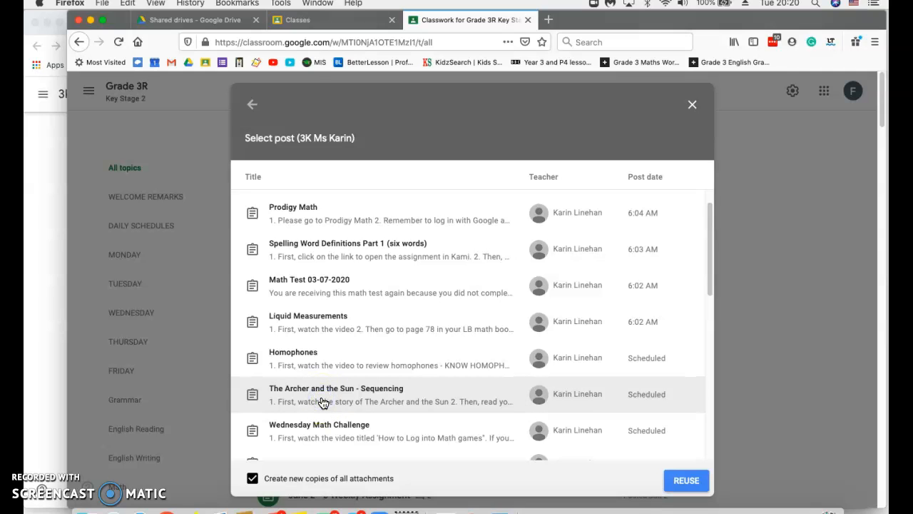
pyautogui.click(688, 482)
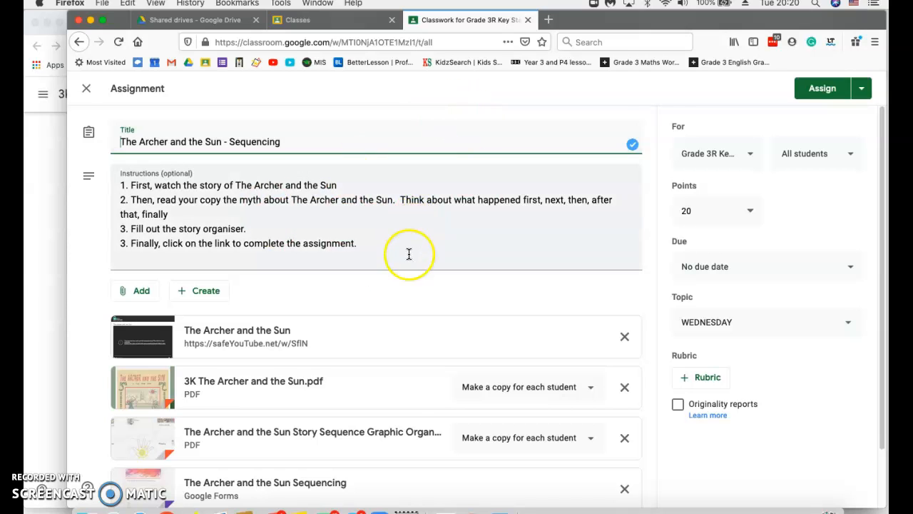
# Review the reused assignment's attachments and class selection, and set its due date to Jul 9, 2020.
pyautogui.scroll(-2, 410, 256)
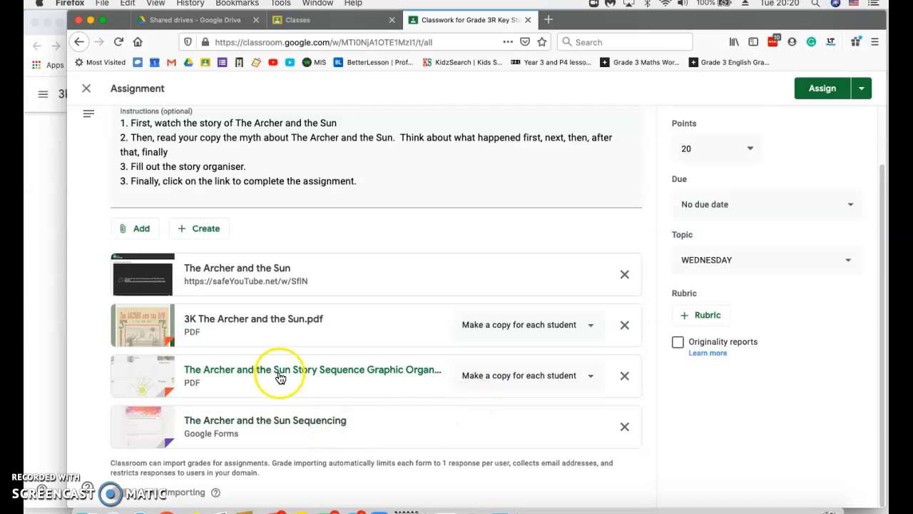
pyautogui.scroll(2, 284, 367)
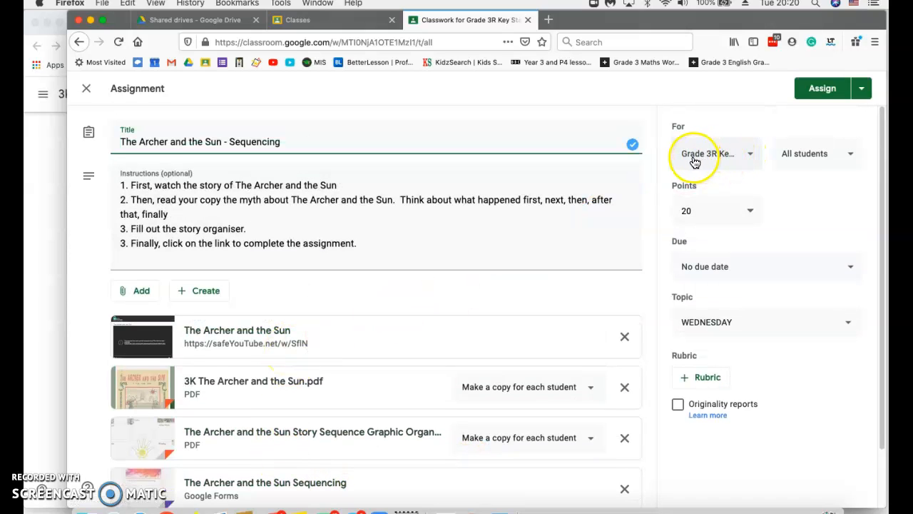
pyautogui.click(750, 155)
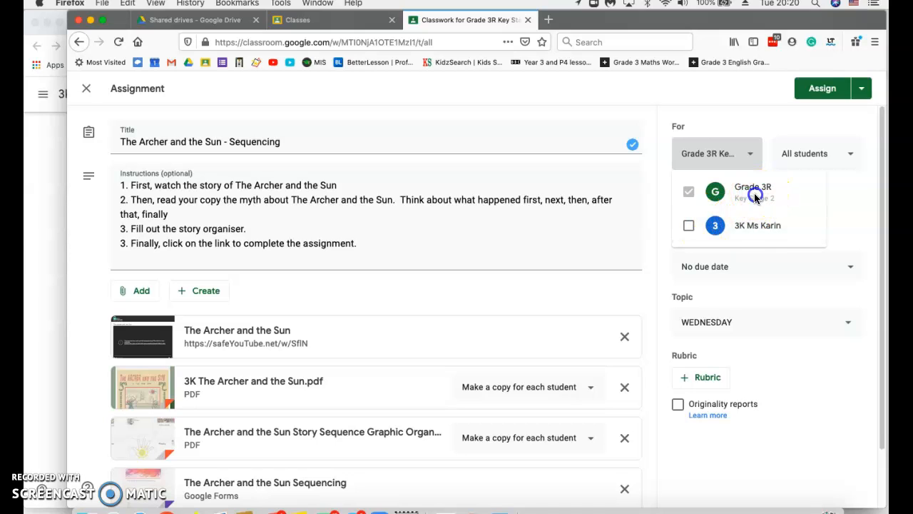
pyautogui.click(740, 267)
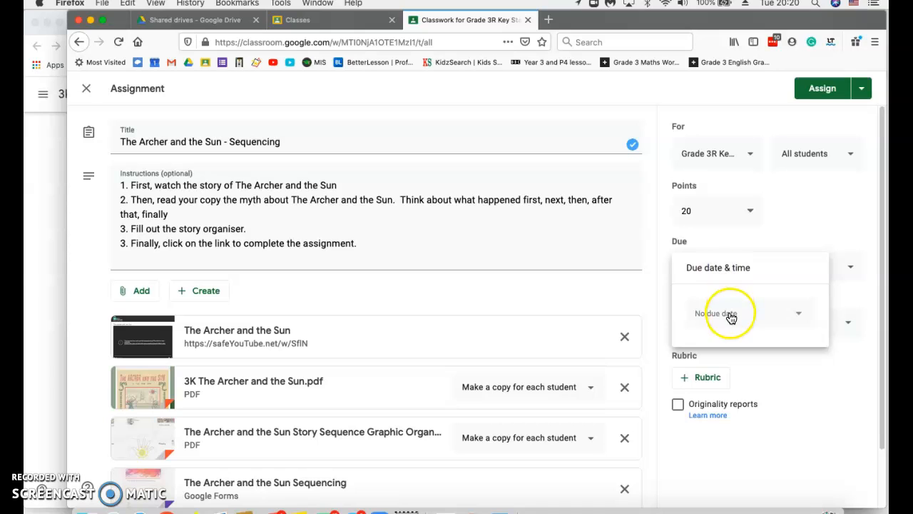
pyautogui.click(727, 314)
pyautogui.click(774, 390)
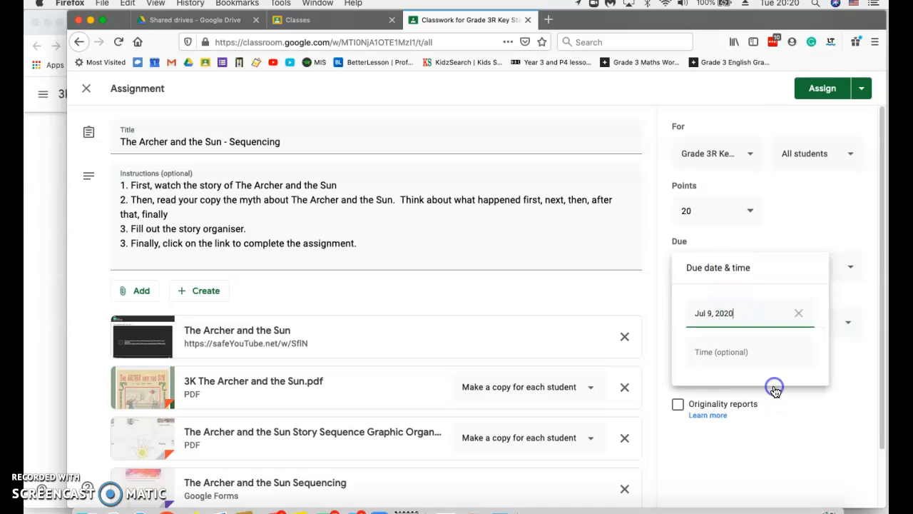
pyautogui.click(708, 450)
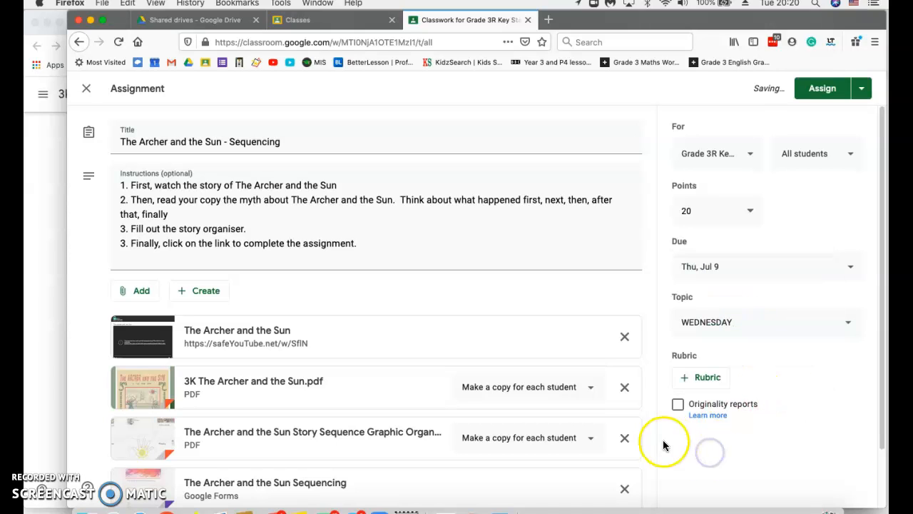
# Schedule the Archer and the Sun assignment for Jul 8, 2020 at 7:00 AM.
pyautogui.scroll(-2, 581, 432)
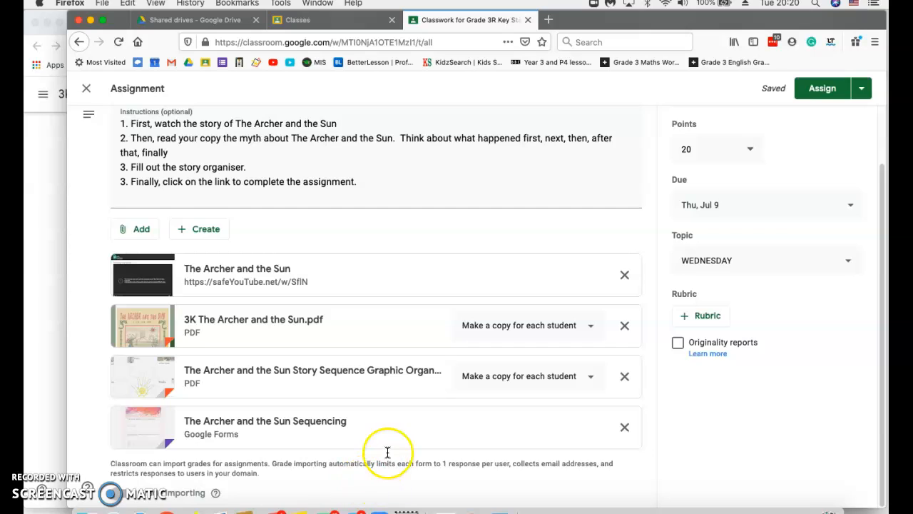
pyautogui.scroll(2, 387, 452)
pyautogui.click(862, 88)
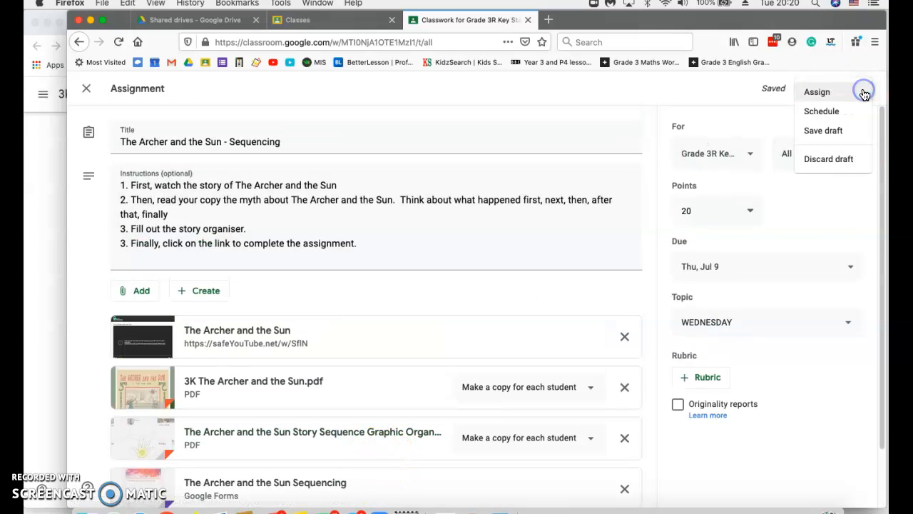
pyautogui.click(831, 112)
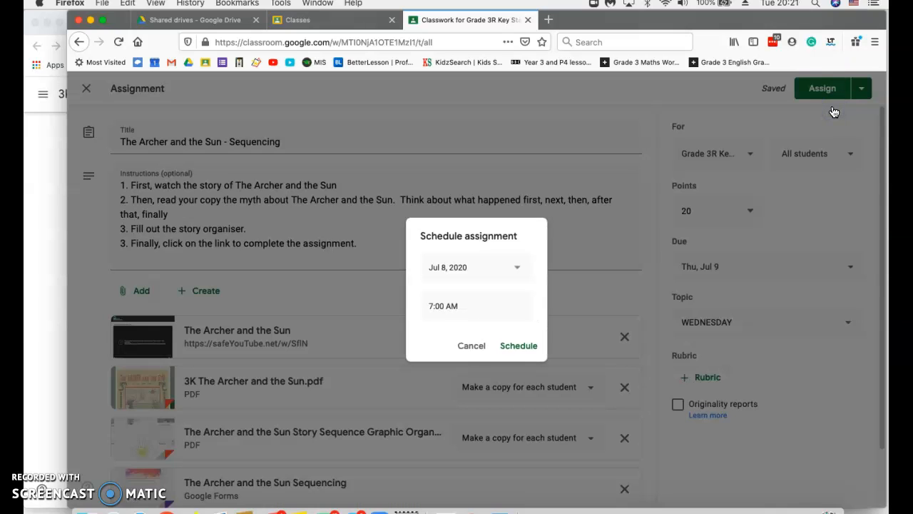
pyautogui.click(526, 348)
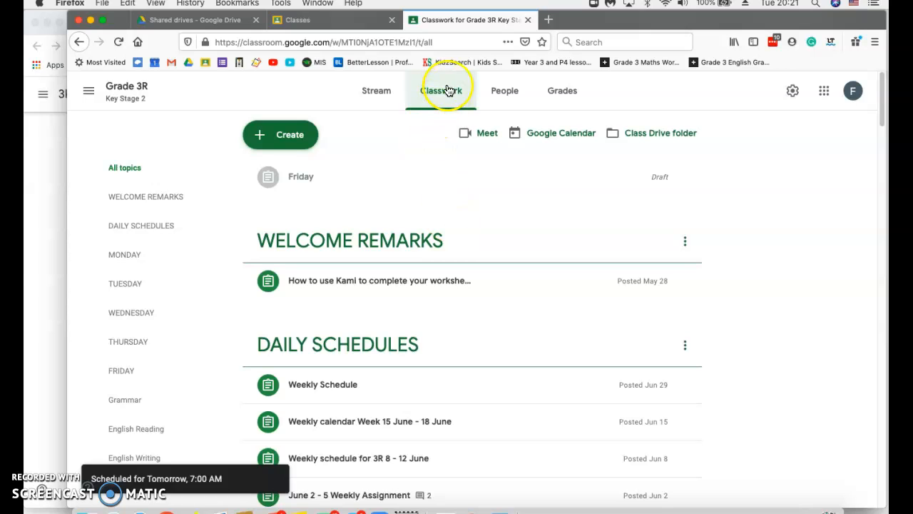
# Open the WEDNESDAY topic and review the newly scheduled assignment alongside the other assignments there.
pyautogui.click(129, 314)
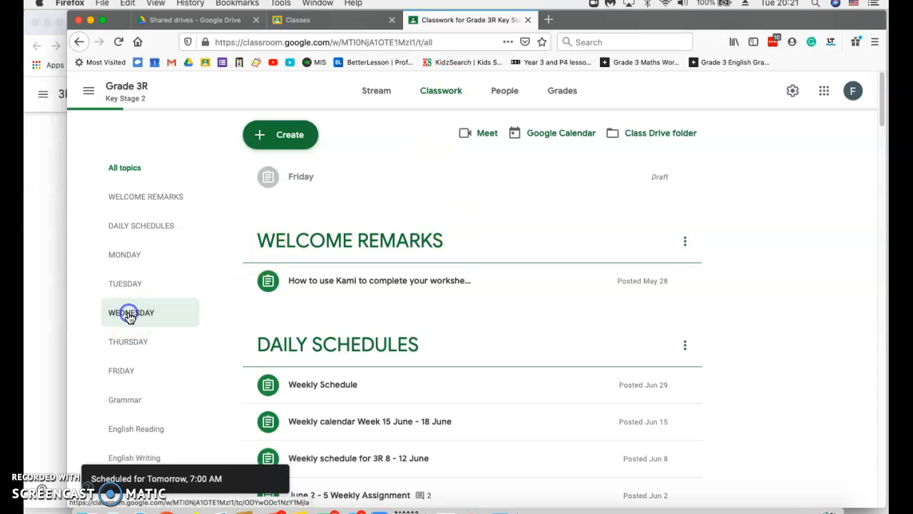
pyautogui.click(381, 208)
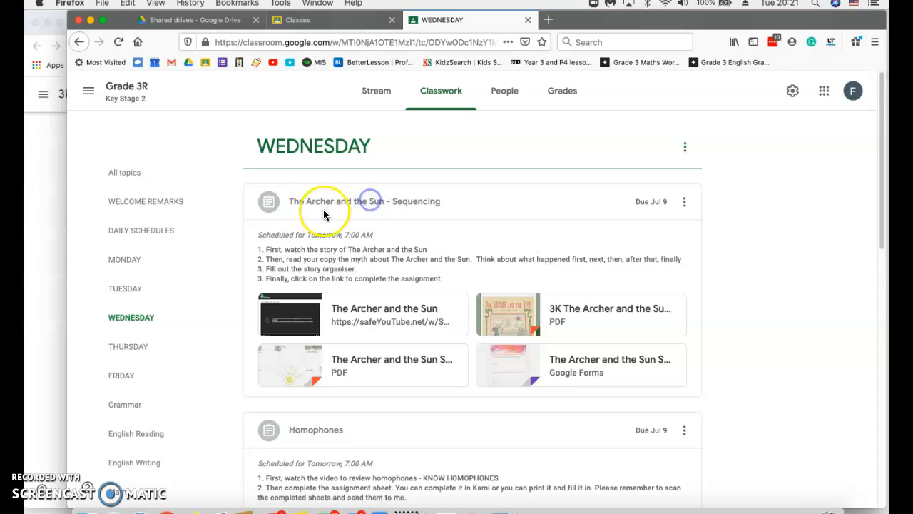
pyautogui.scroll(-5, 547, 204)
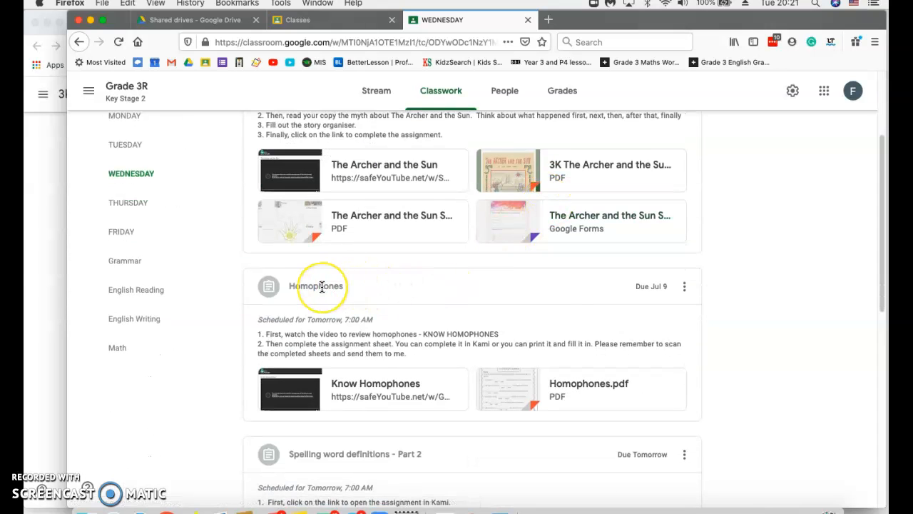
pyautogui.scroll(-3, 322, 287)
pyautogui.scroll(2, 318, 284)
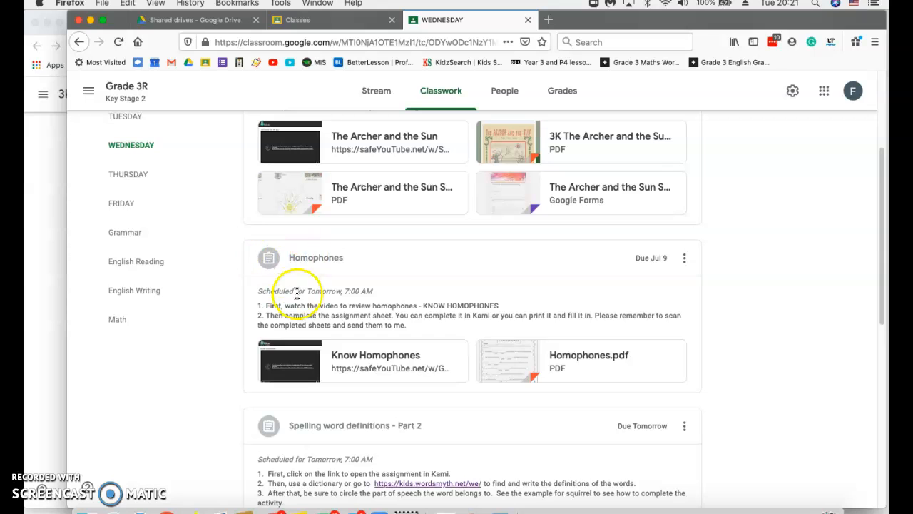
pyautogui.scroll(-5, 385, 397)
pyautogui.scroll(10, 385, 392)
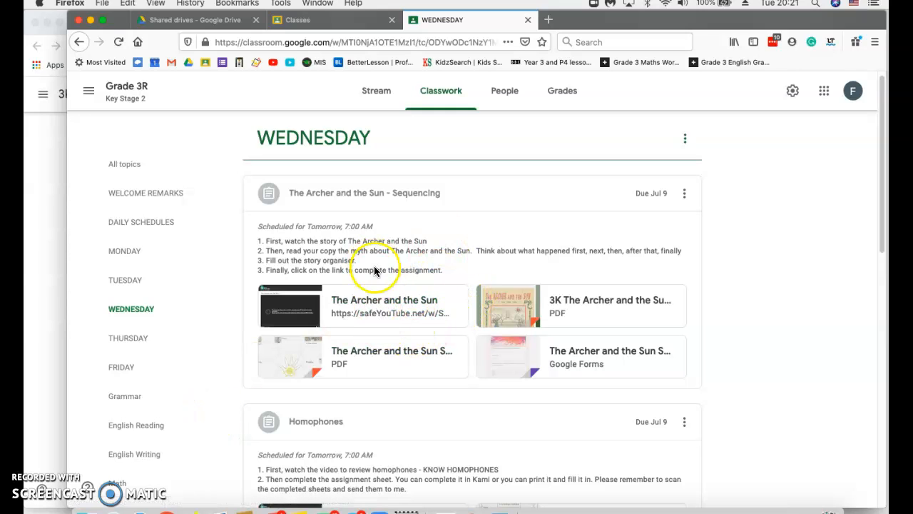
pyautogui.scroll(1, 437, 247)
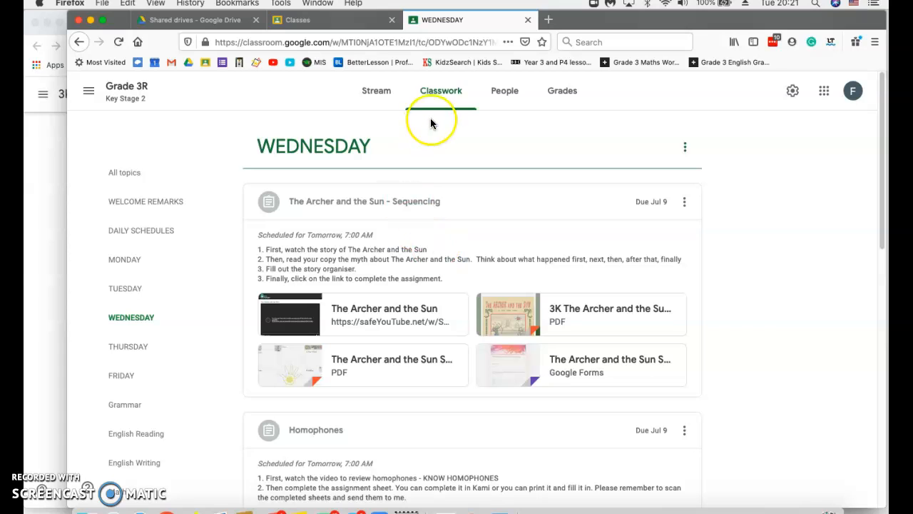
# Start reusing another post in Grade 3R's classwork and choose the 3K class as its source.
pyautogui.click(441, 90)
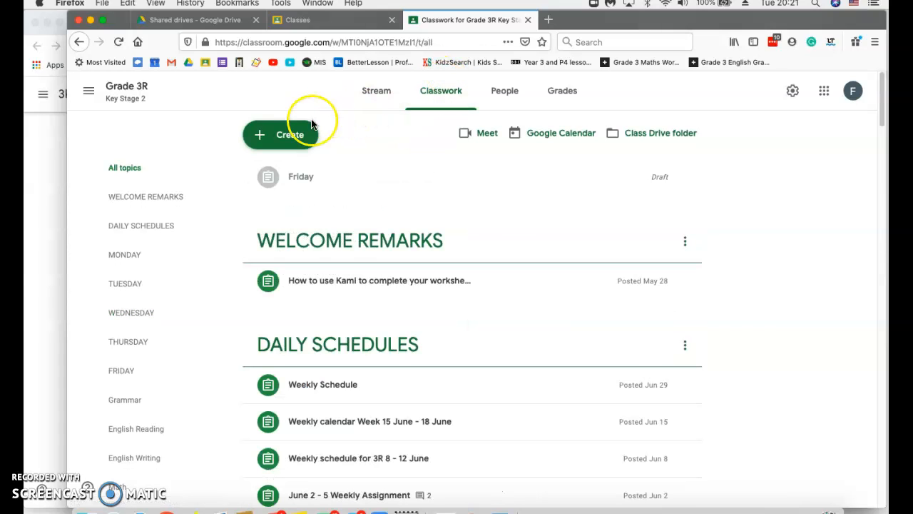
pyautogui.click(281, 135)
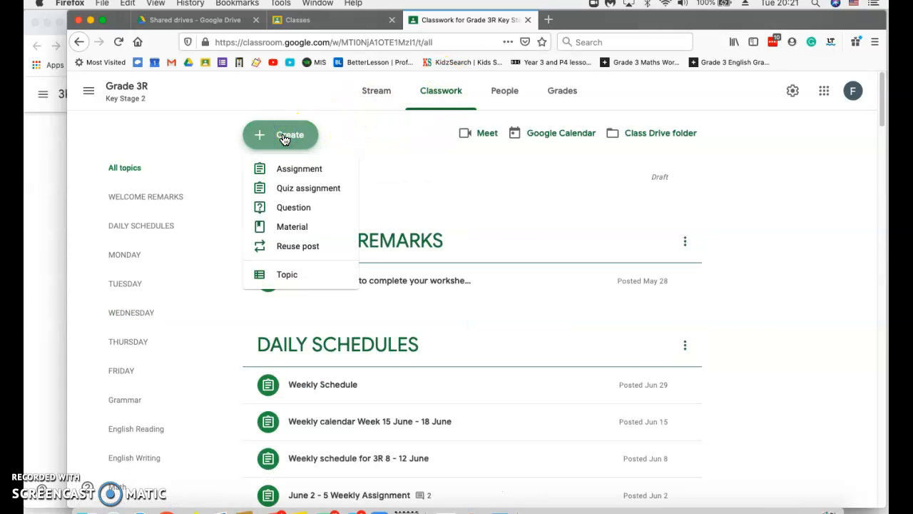
pyautogui.click(296, 248)
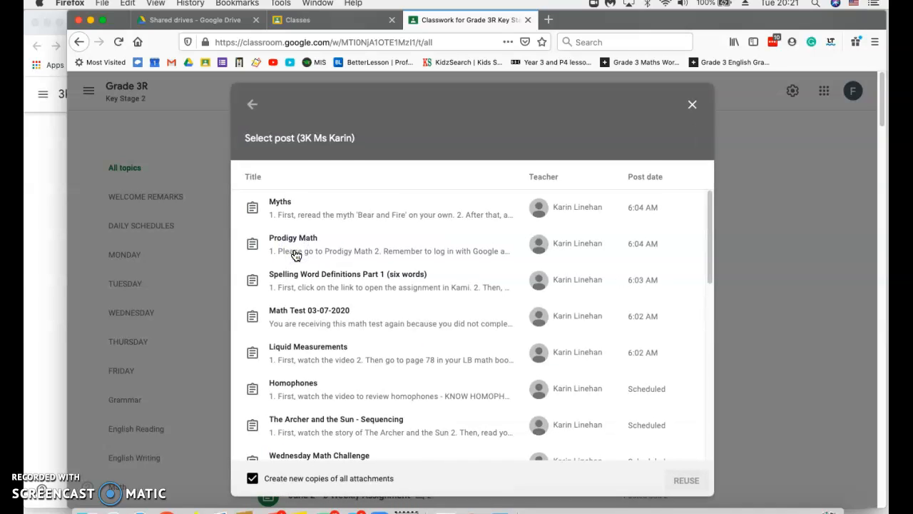
pyautogui.click(253, 104)
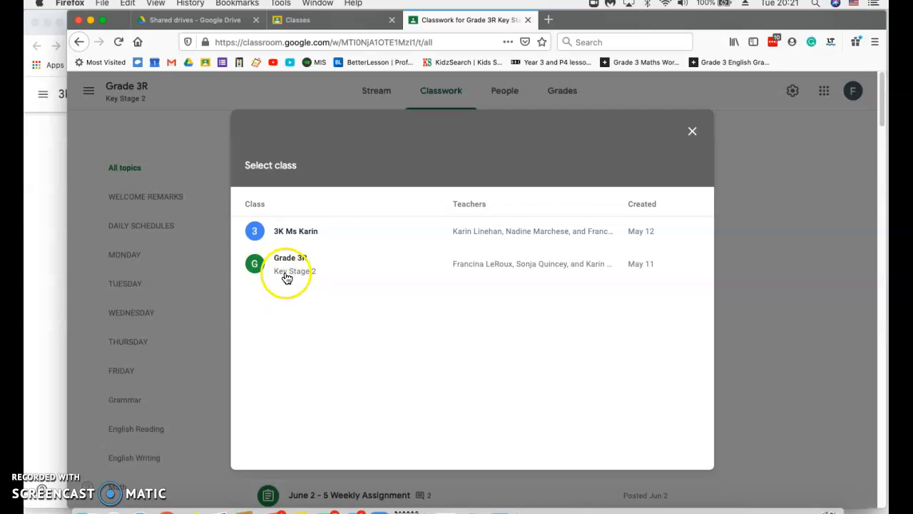
pyautogui.click(296, 237)
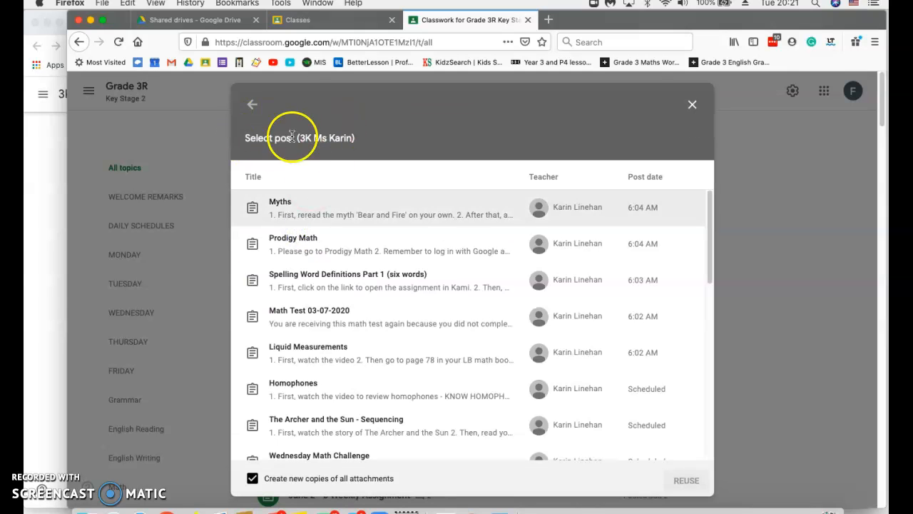
pyautogui.click(253, 105)
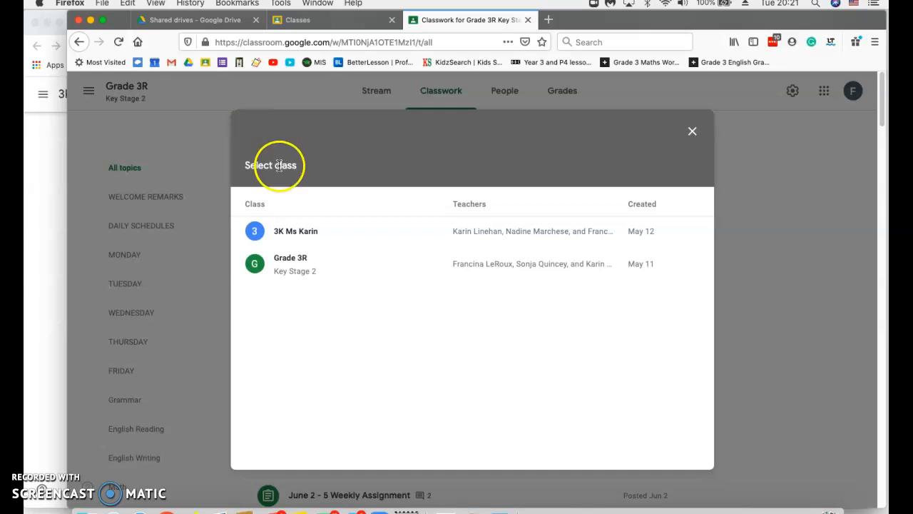
pyautogui.click(283, 235)
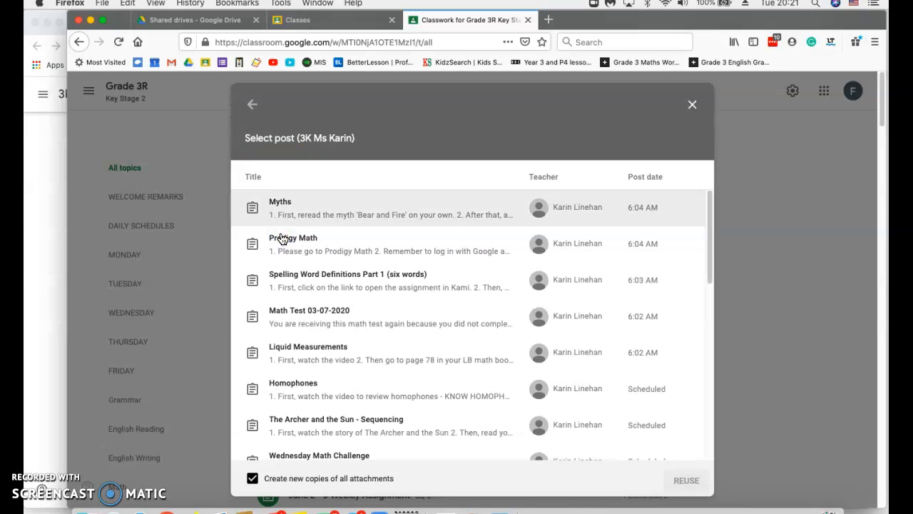
# Reuse the Persephone: A Greek Myth post from the 3K class as a Grade 3R assignment.
pyautogui.scroll(-4, 327, 332)
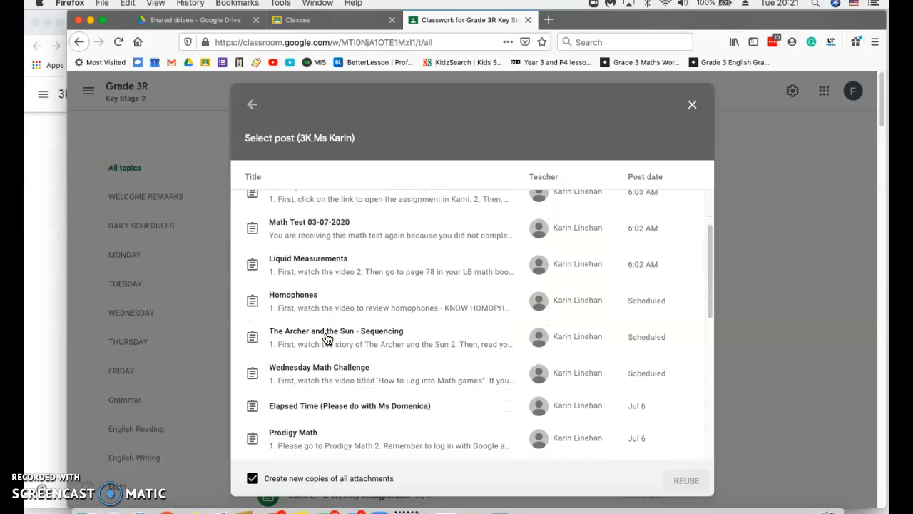
pyautogui.scroll(-3, 327, 339)
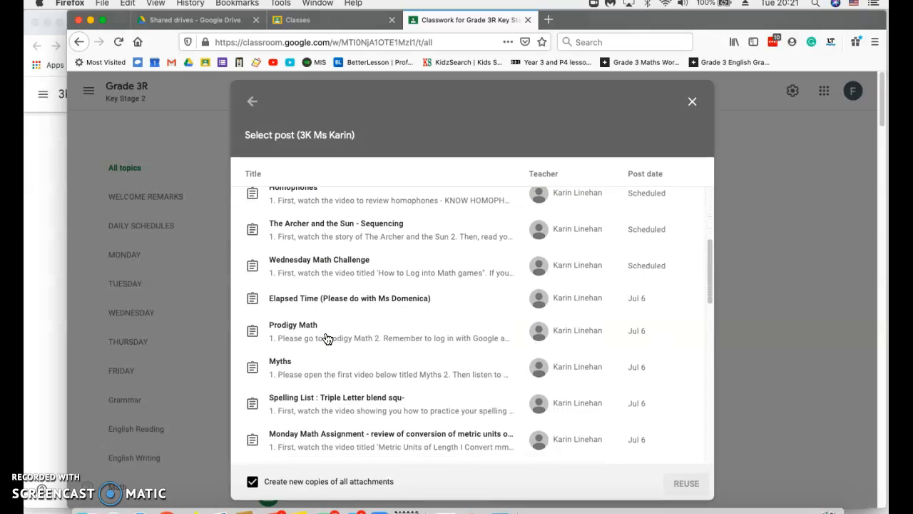
pyautogui.scroll(-5, 327, 339)
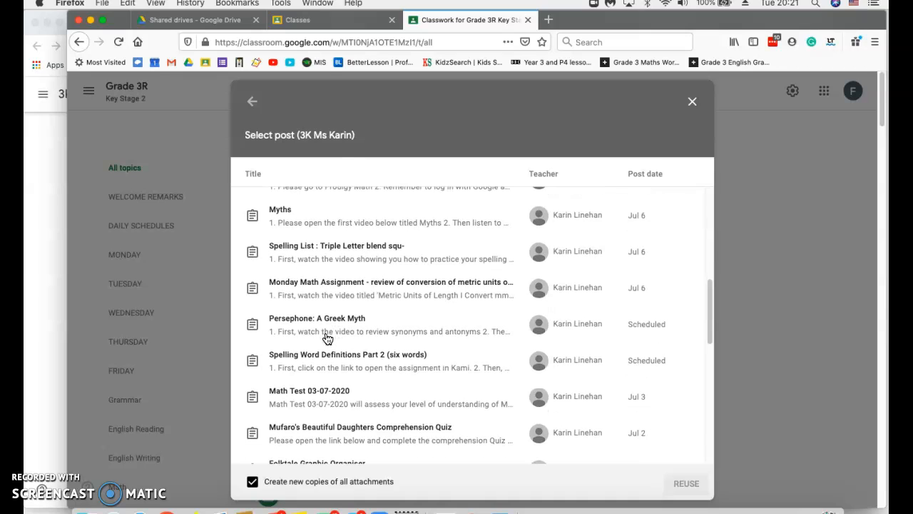
pyautogui.click(314, 330)
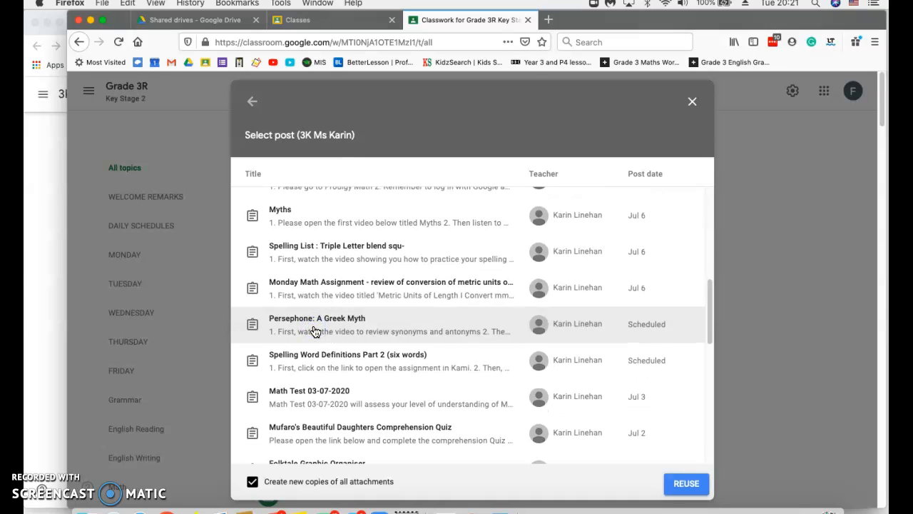
pyautogui.click(682, 487)
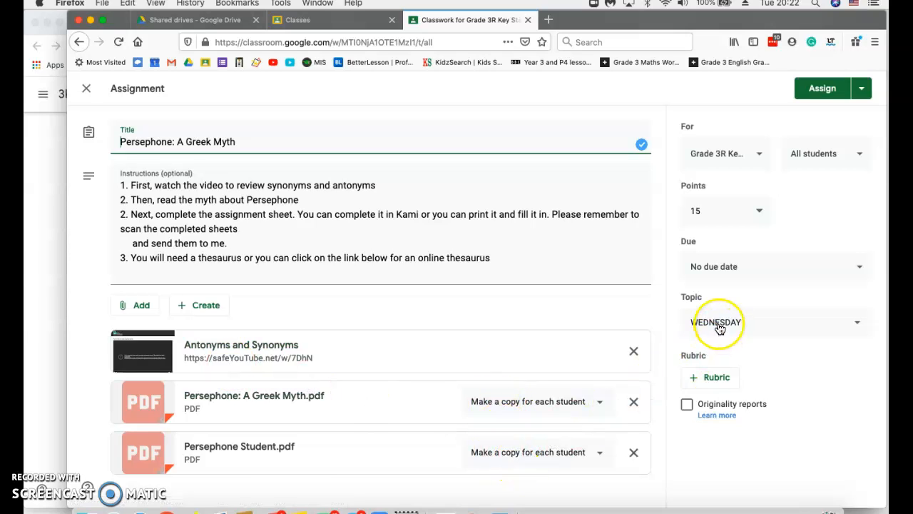
# Set the Persephone: A Greek Myth assignment's due date to Jul 9, 2020.
pyautogui.click(736, 272)
pyautogui.click(740, 311)
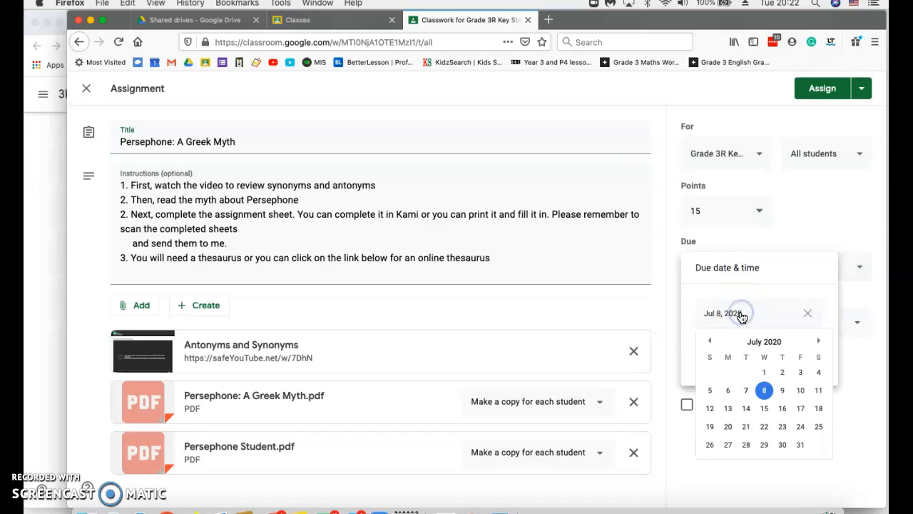
pyautogui.click(782, 389)
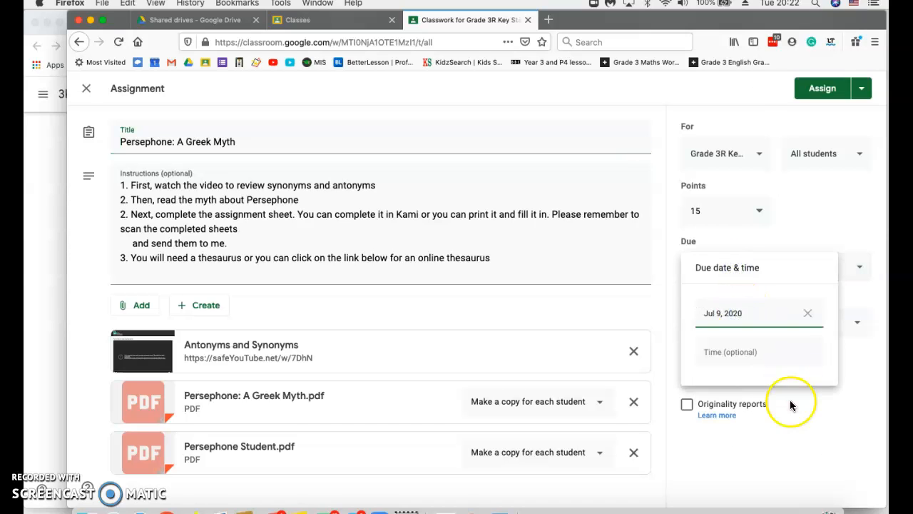
pyautogui.click(787, 412)
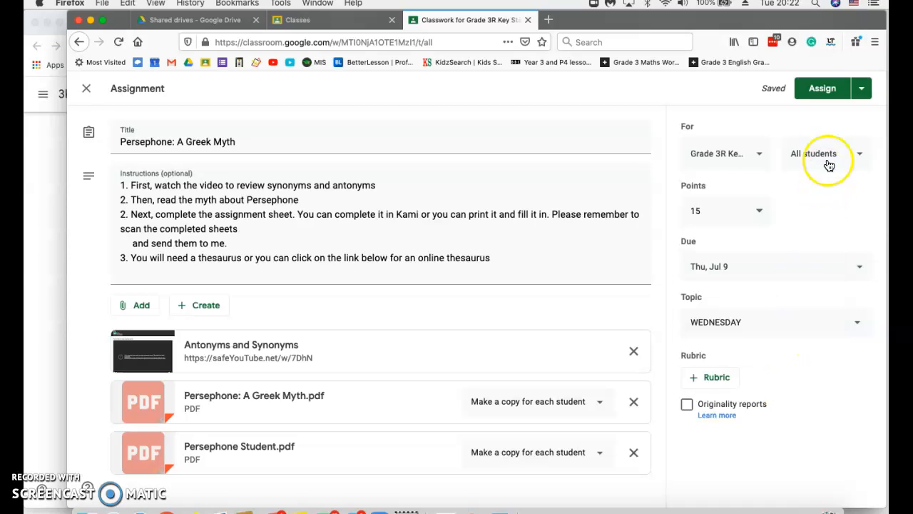
# Schedule the Persephone: A Greek Myth assignment for Jul 8, 2020 at 7:00 AM.
pyautogui.click(859, 89)
pyautogui.click(826, 112)
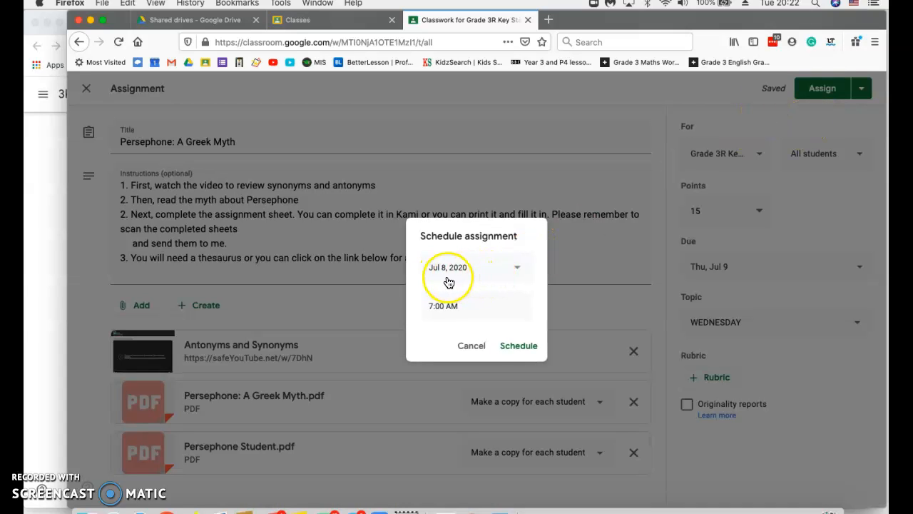
pyautogui.click(518, 347)
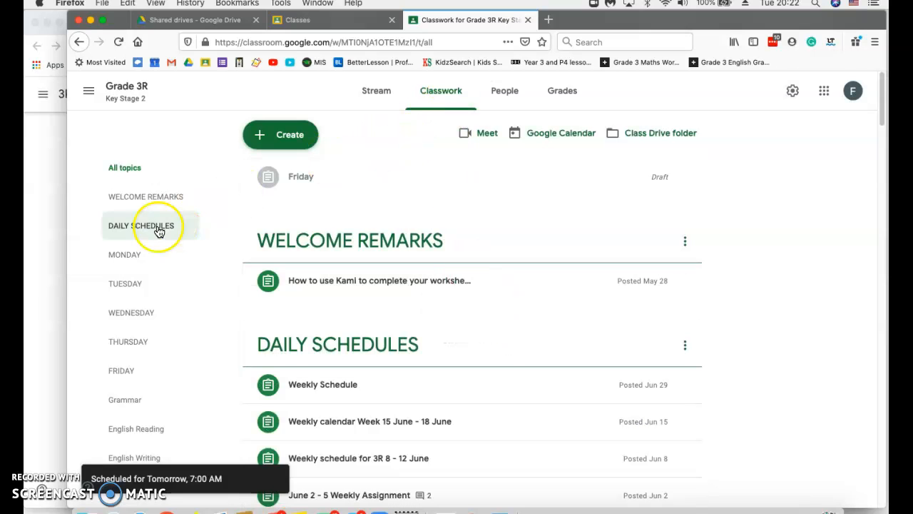
# Open the WEDNESDAY topic and review the scheduled Persephone assignment and the other assignments listed there.
pyautogui.click(131, 312)
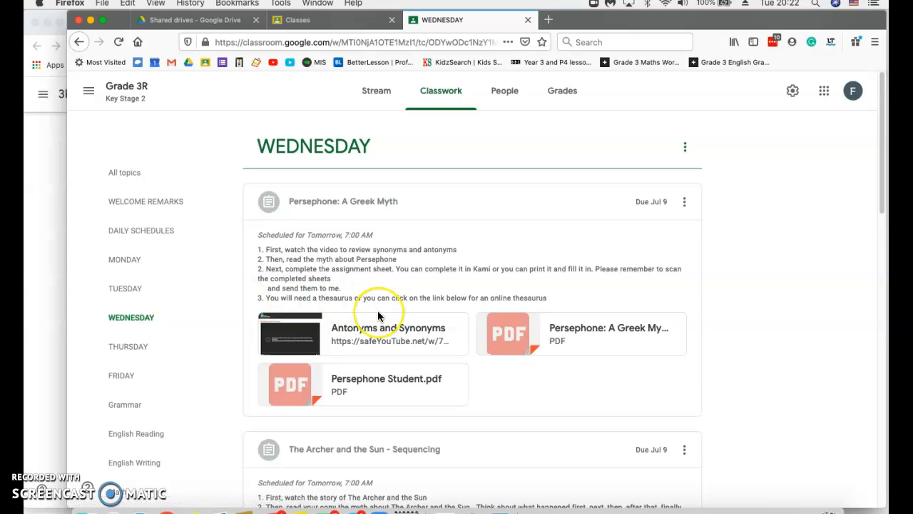
pyautogui.scroll(-7, 377, 316)
pyautogui.scroll(-6, 378, 316)
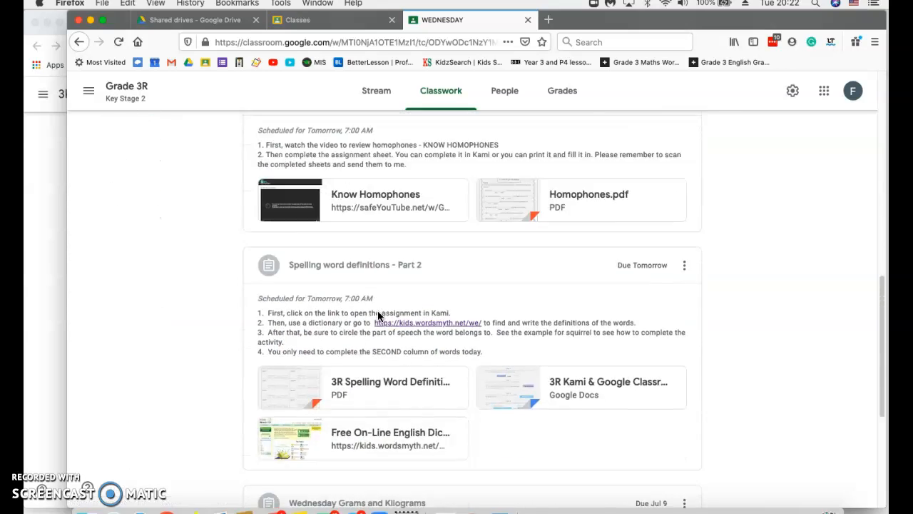
pyautogui.scroll(13, 378, 316)
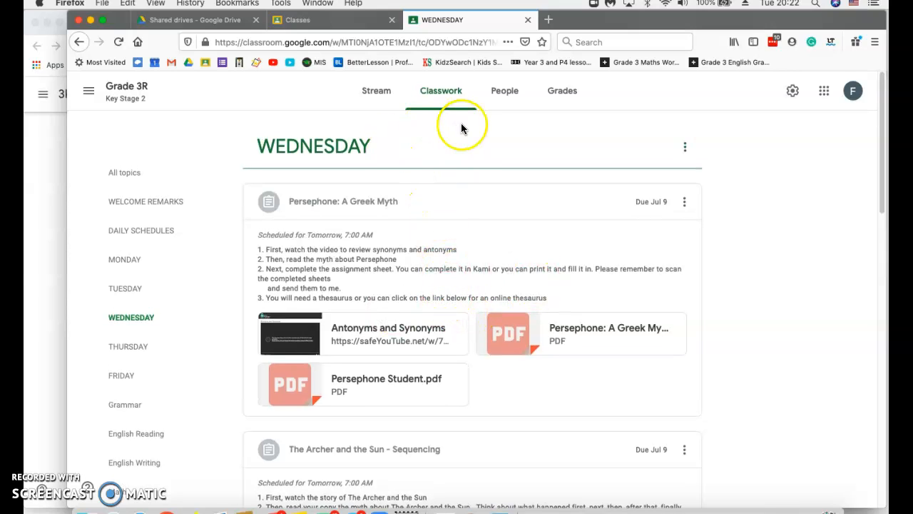
# Return to Grade 3R's full classwork list and start reusing a post, choosing the 3K class as its source.
pyautogui.click(443, 100)
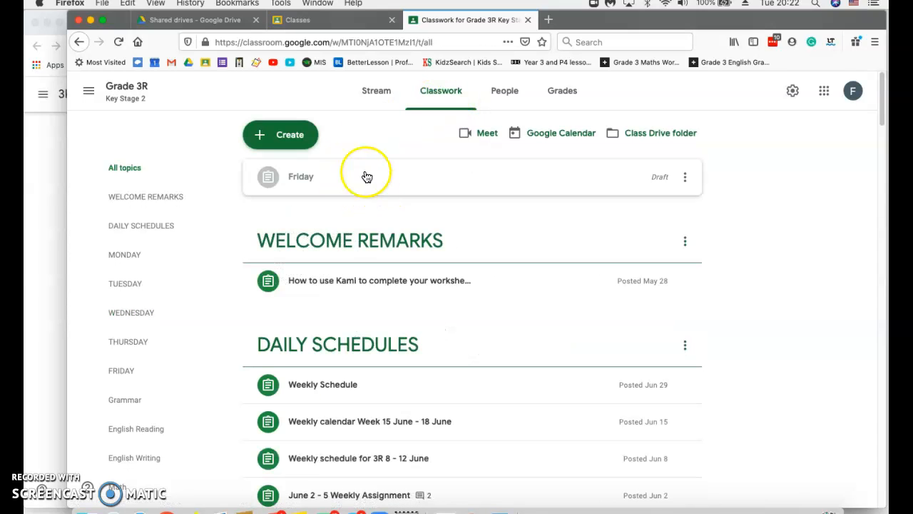
pyautogui.click(281, 137)
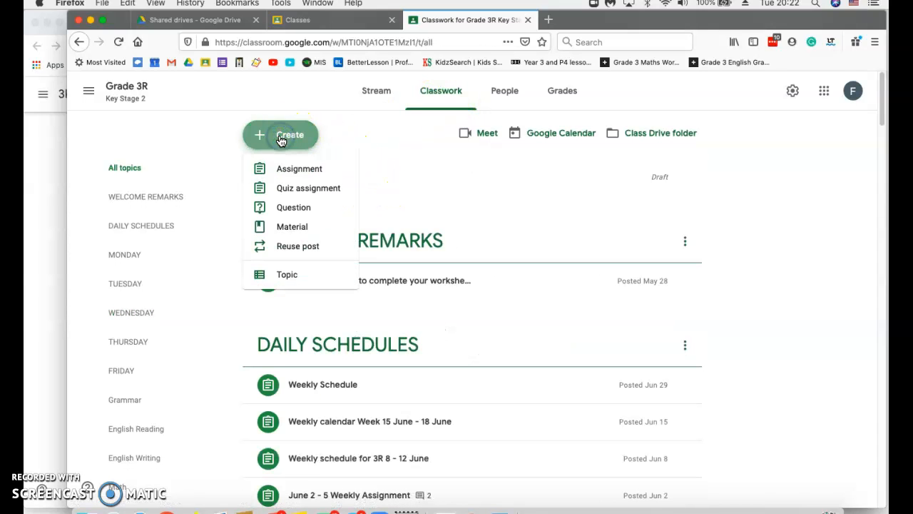
pyautogui.click(298, 247)
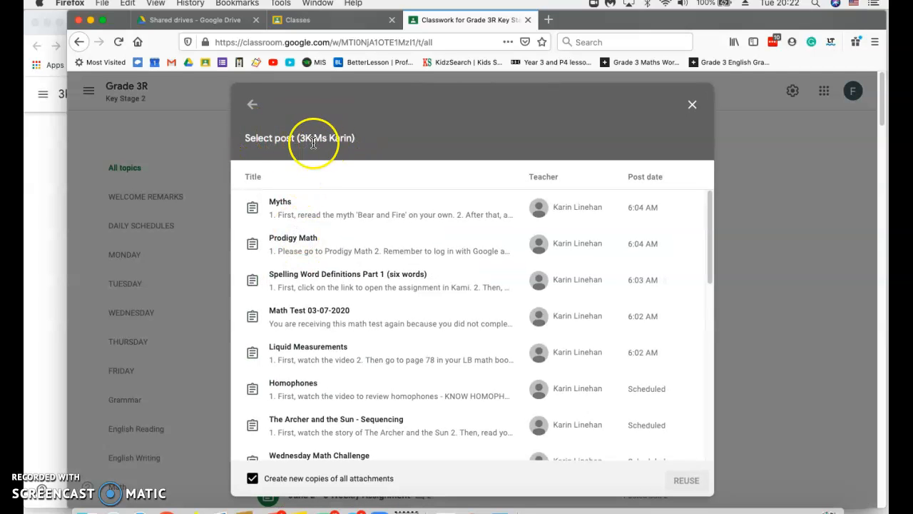
pyautogui.click(253, 108)
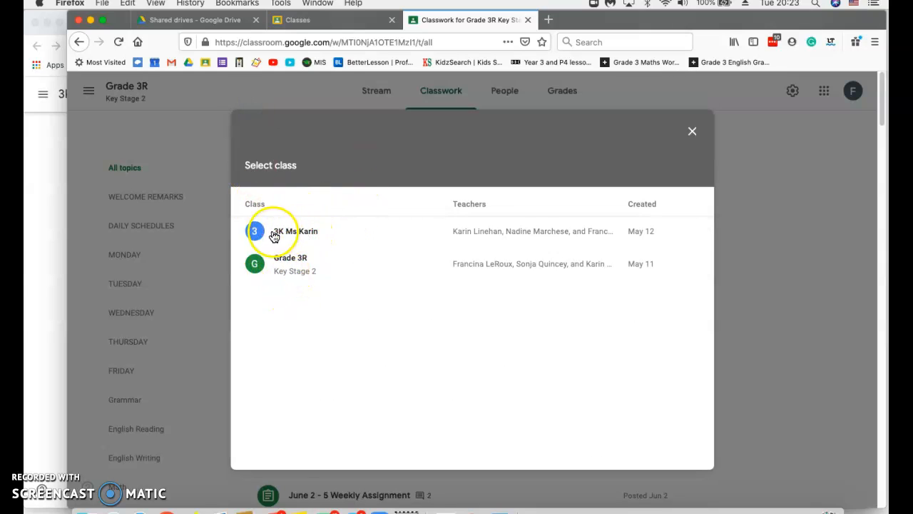
pyautogui.click(297, 233)
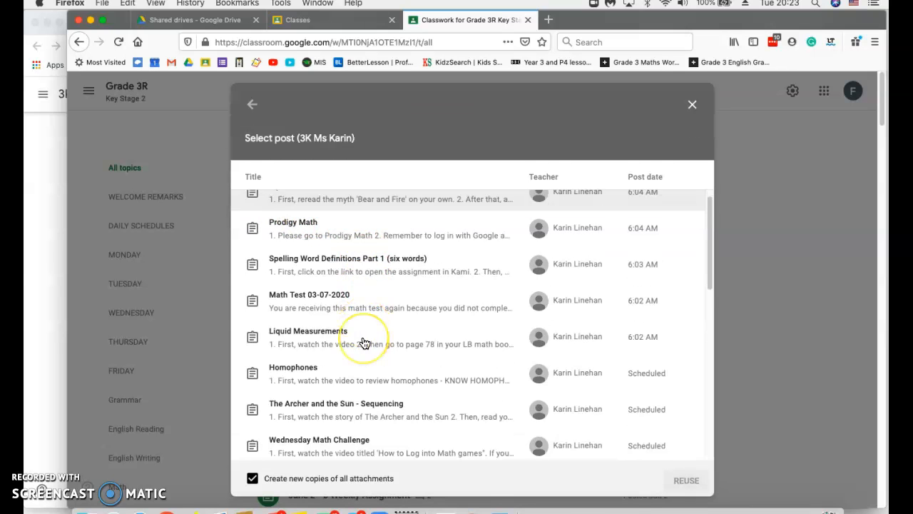
# Open the Spelling Word Definitions Part 2 (six words) post as a reused assignment and discard its draft.
pyautogui.scroll(-4, 363, 343)
pyautogui.scroll(-4, 363, 343)
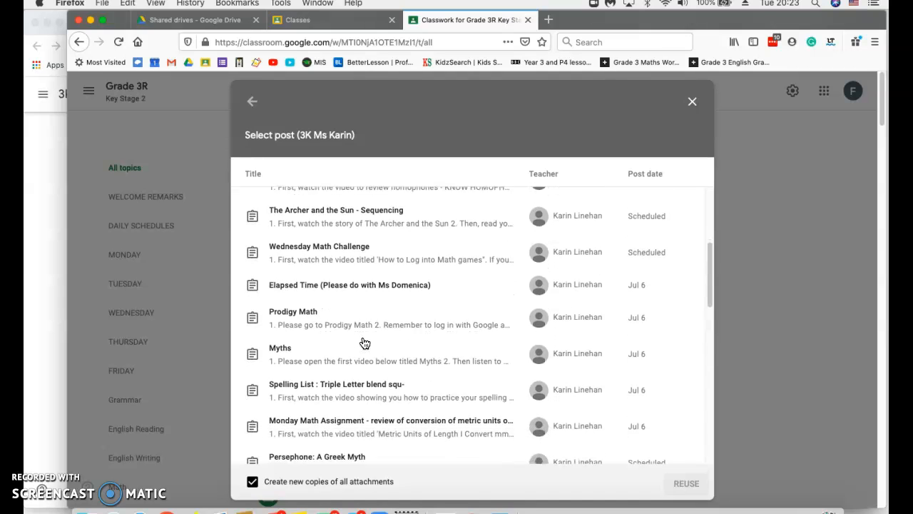
pyautogui.scroll(-2, 364, 342)
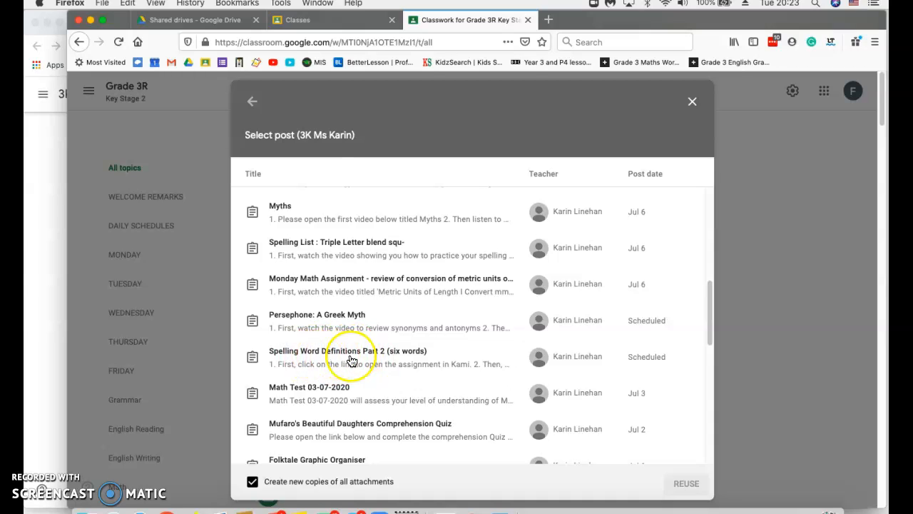
pyautogui.click(362, 358)
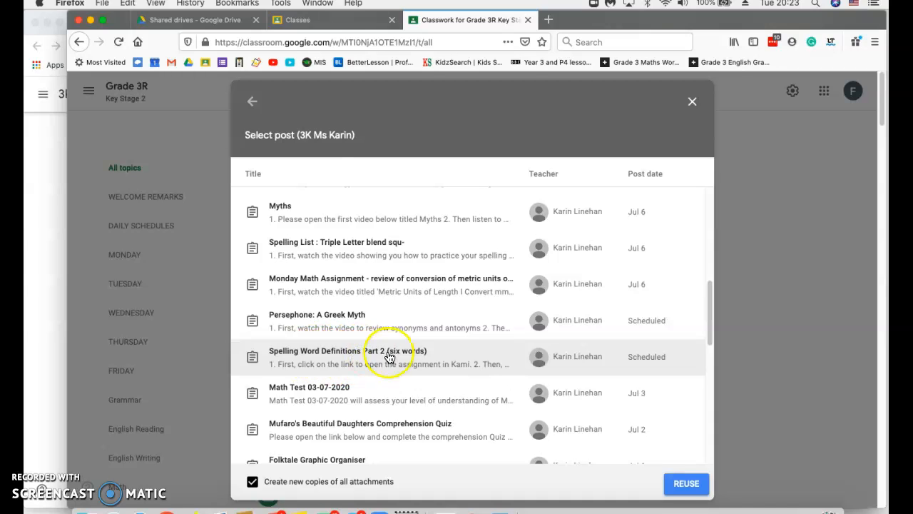
pyautogui.click(686, 485)
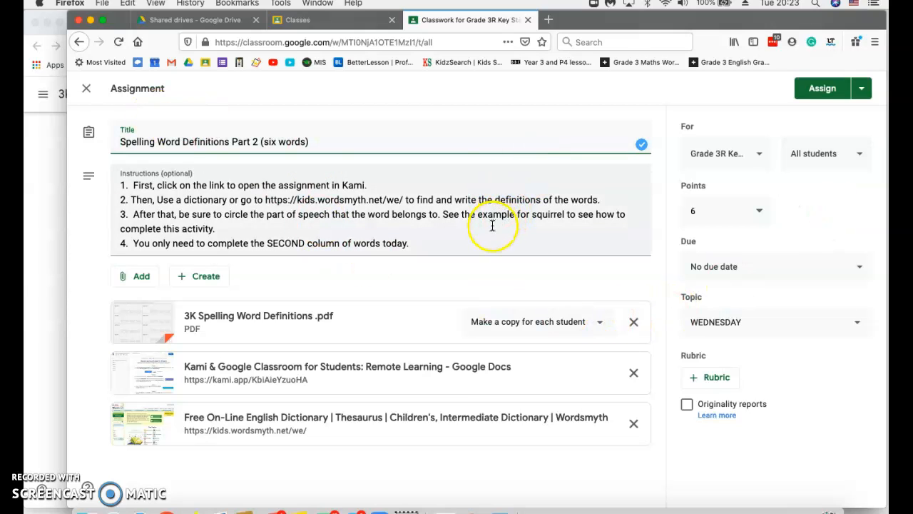
pyautogui.click(862, 90)
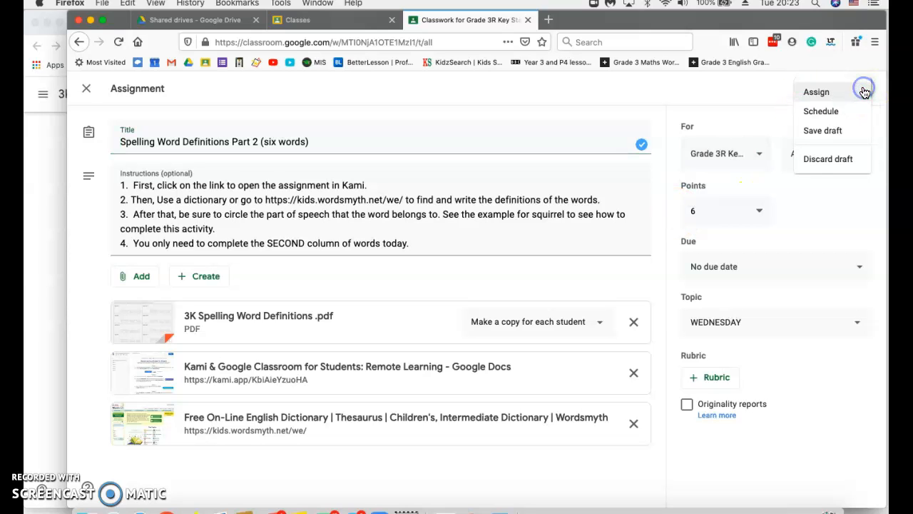
pyautogui.click(838, 159)
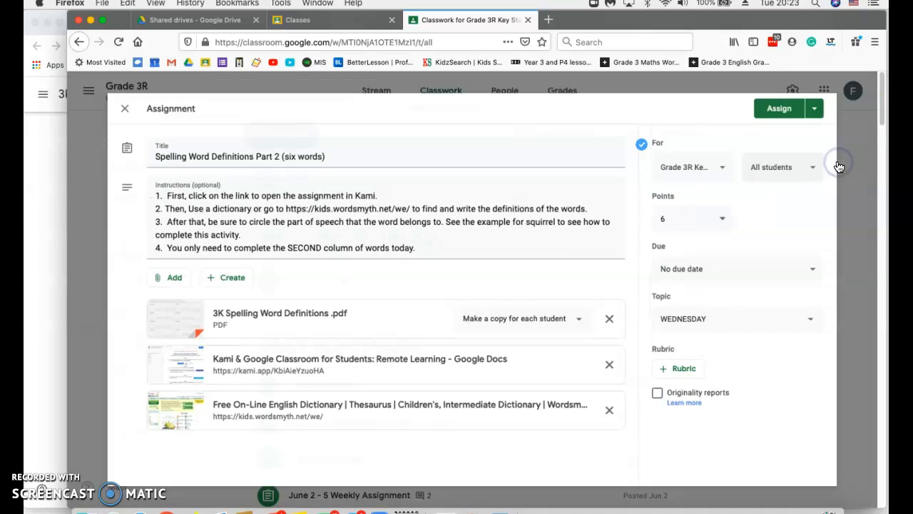
# Reopen the WEDNESDAY topic and look through all of its assignments from the first to the last.
pyautogui.click(120, 310)
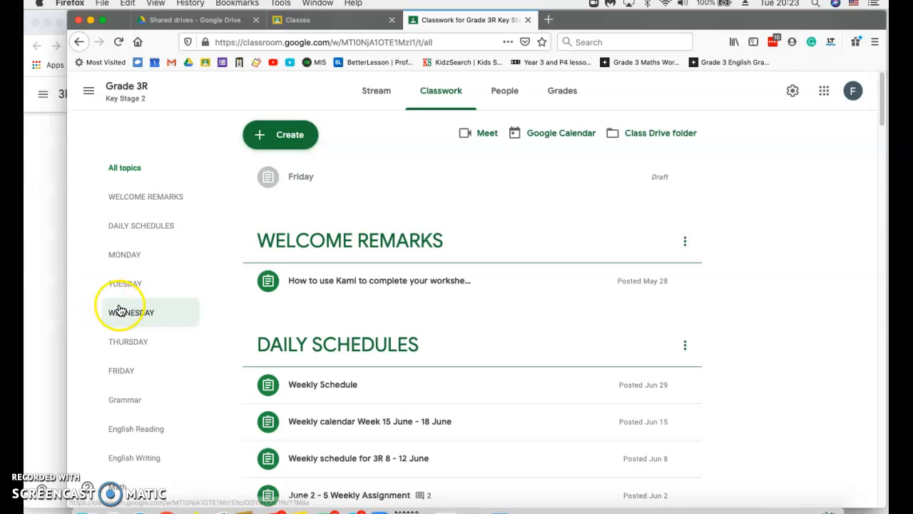
pyautogui.scroll(-10, 407, 279)
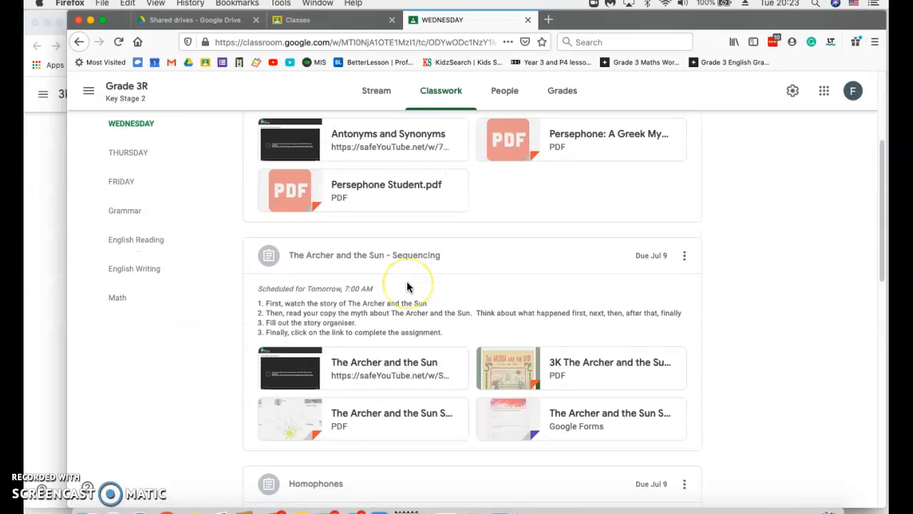
pyautogui.scroll(-10, 408, 286)
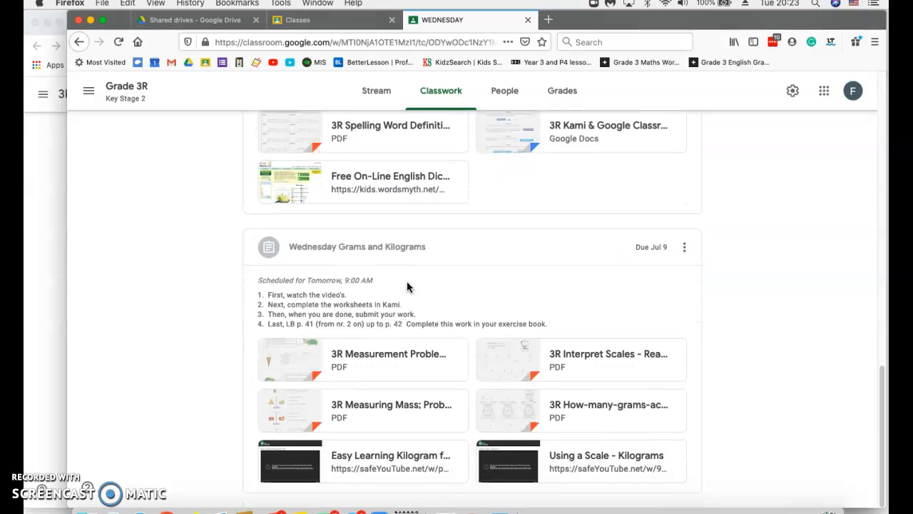
pyautogui.scroll(15, 407, 286)
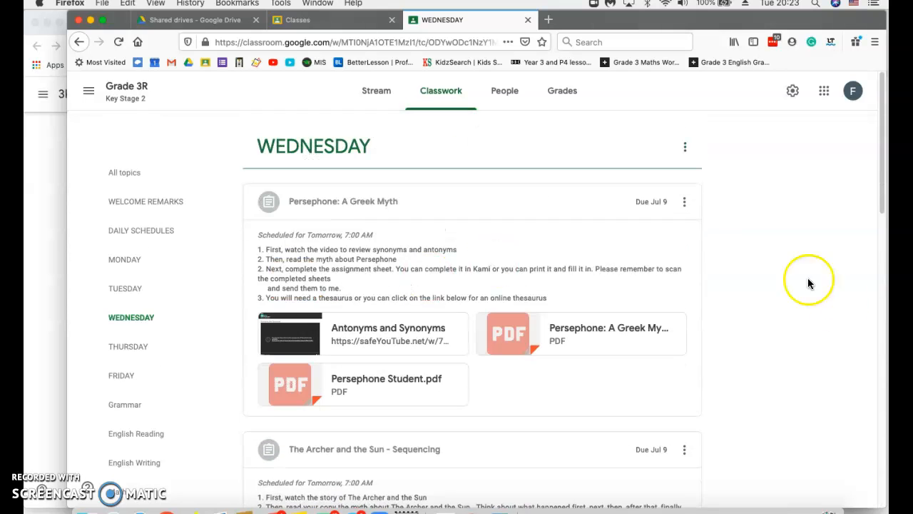